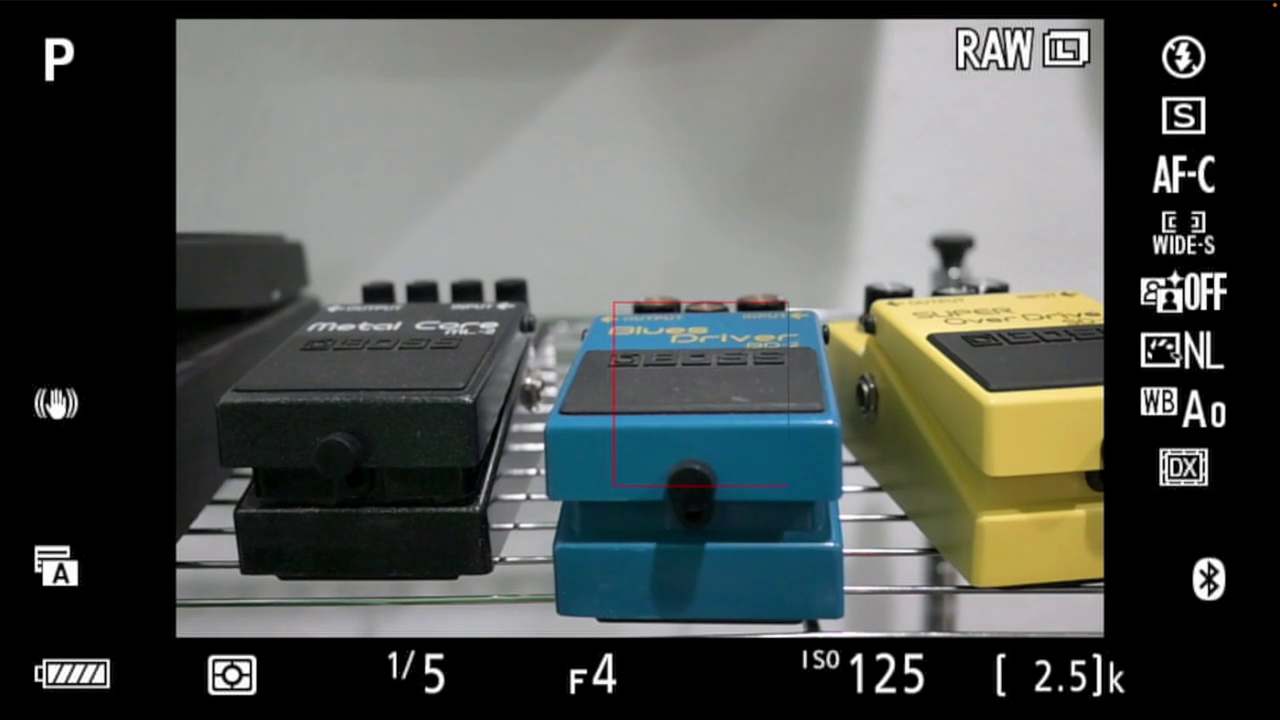
- Open the i menu over the pedal live view, showing Picture Control NL, RAW, auto WB and AF-C
key(i)
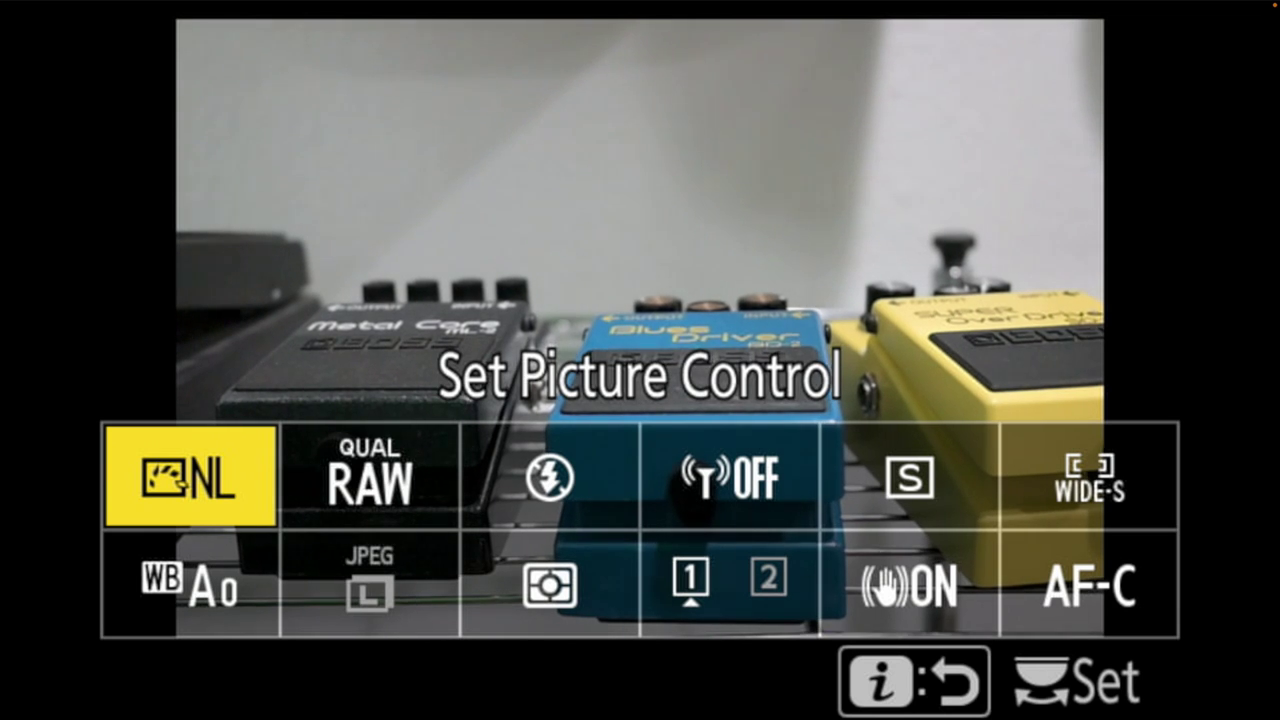
- Open the Set Picture Control list from the i menu, with Neutral (NL) currently selected
key(Return)
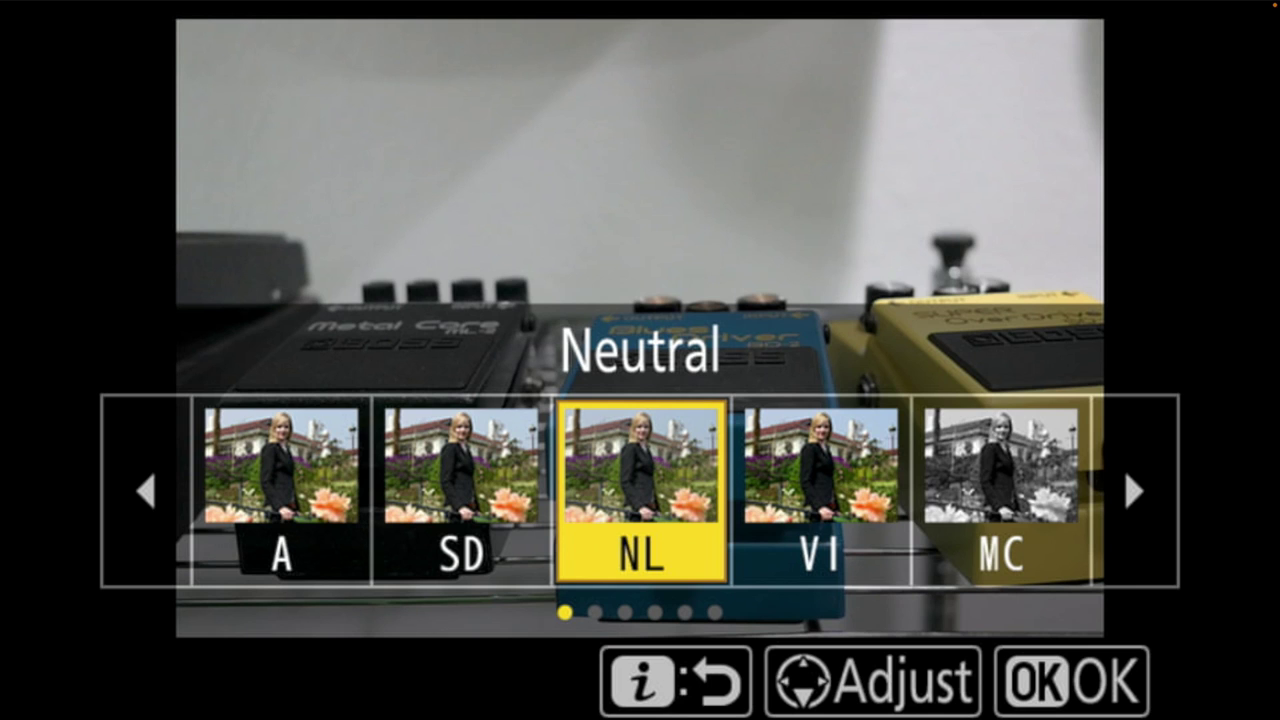
- Preview Standard (SD), then Auto (A) on the pedal live view
key(Left)
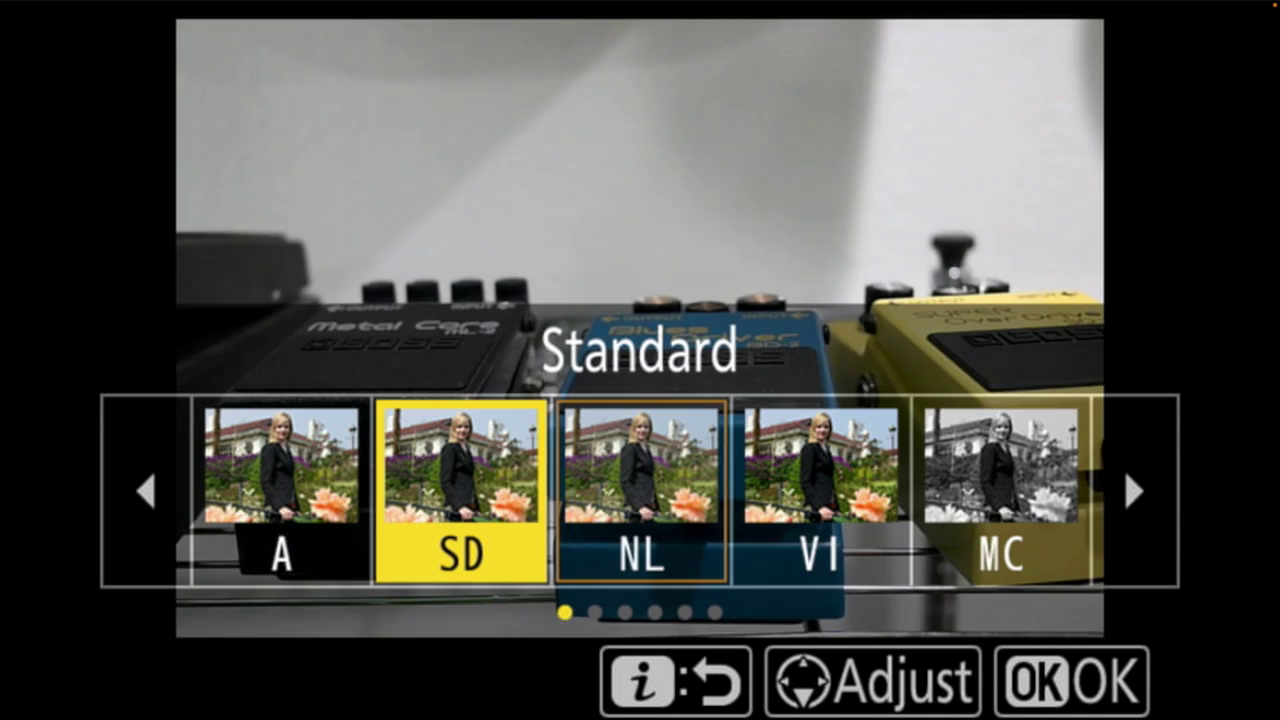
key(Left)
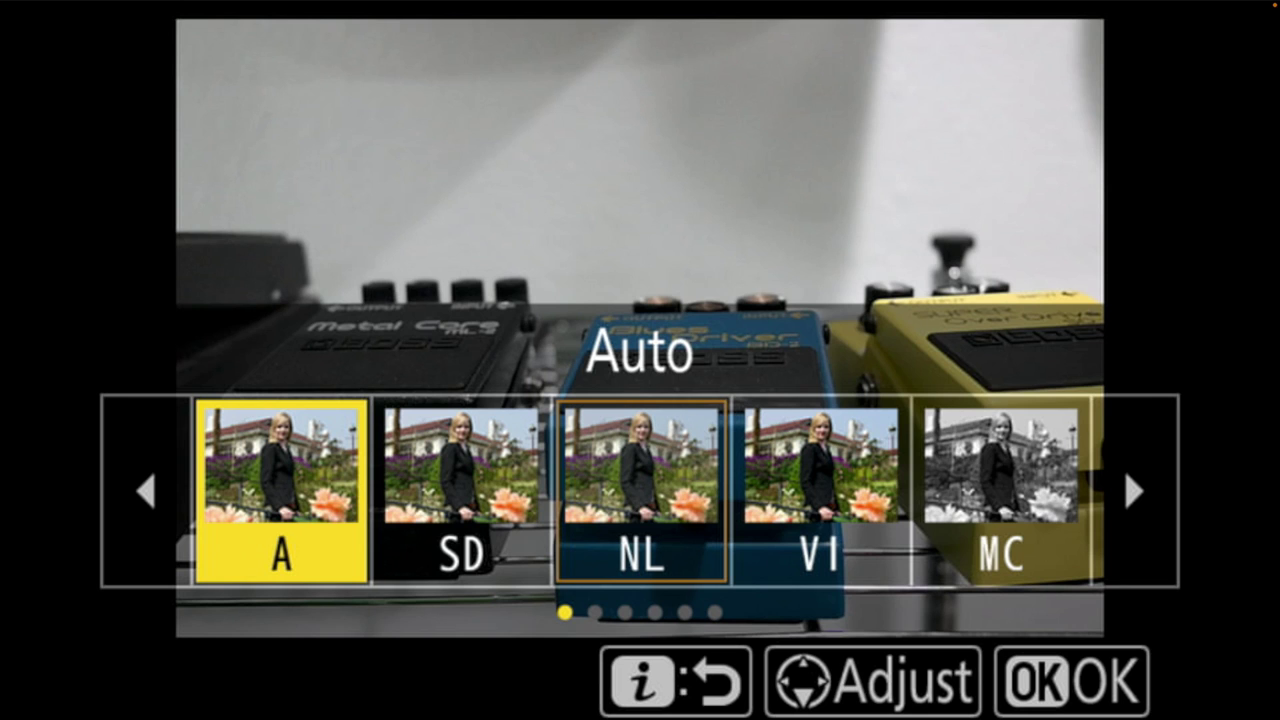
- Step back through Standard (SD) to land on Neutral (NL) in the picker
key(Right)
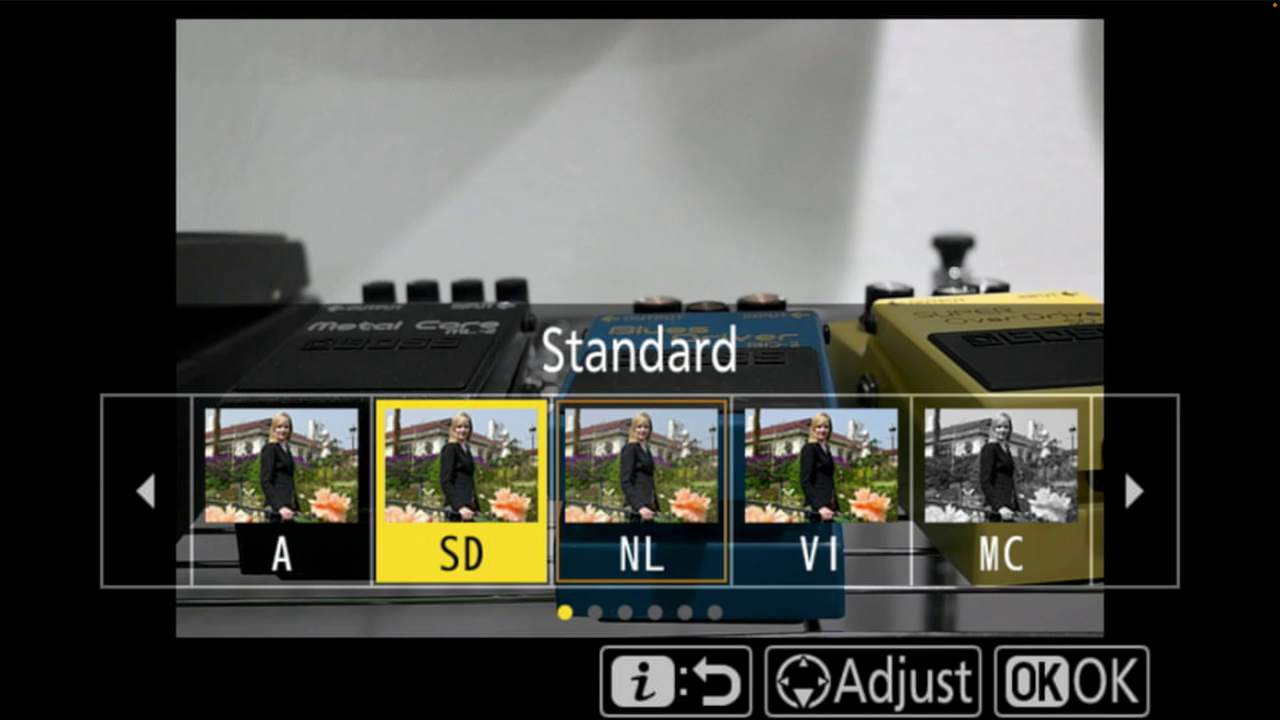
key(Right)
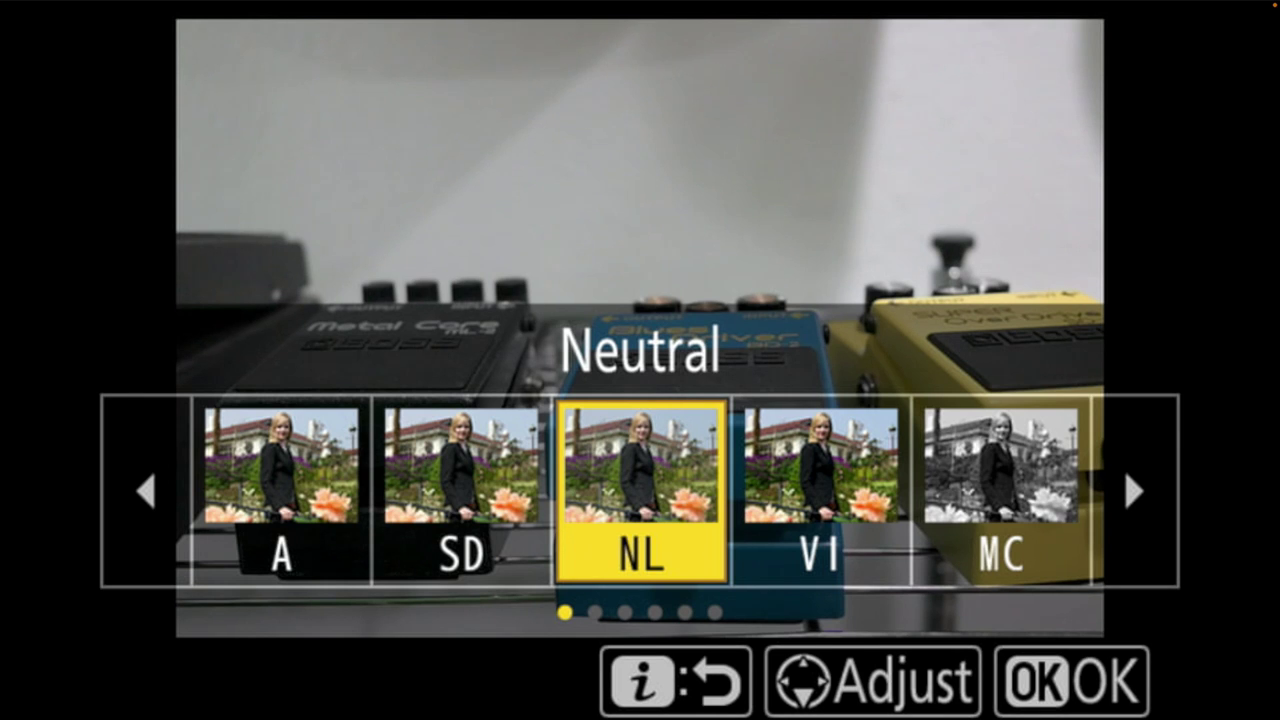
- Preview Vivid (VI) and Monochrome (MC), then Portrait (PT) on the next page
key(Right)
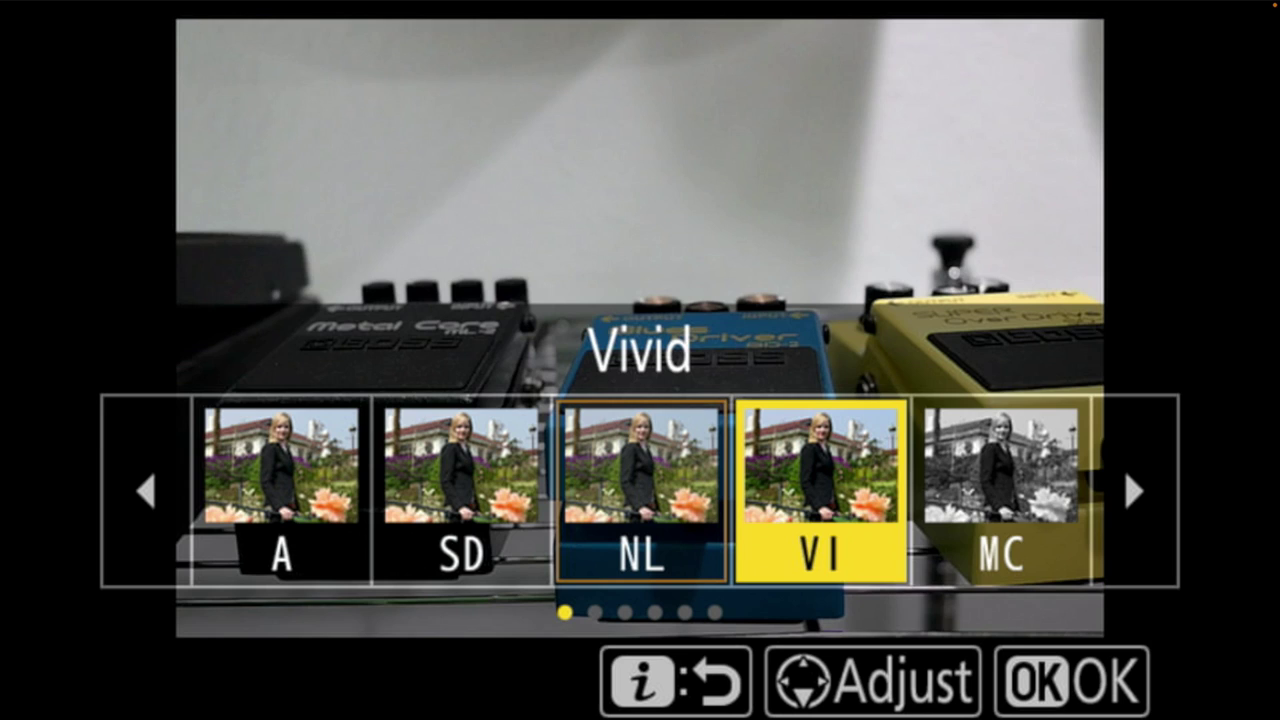
key(Right)
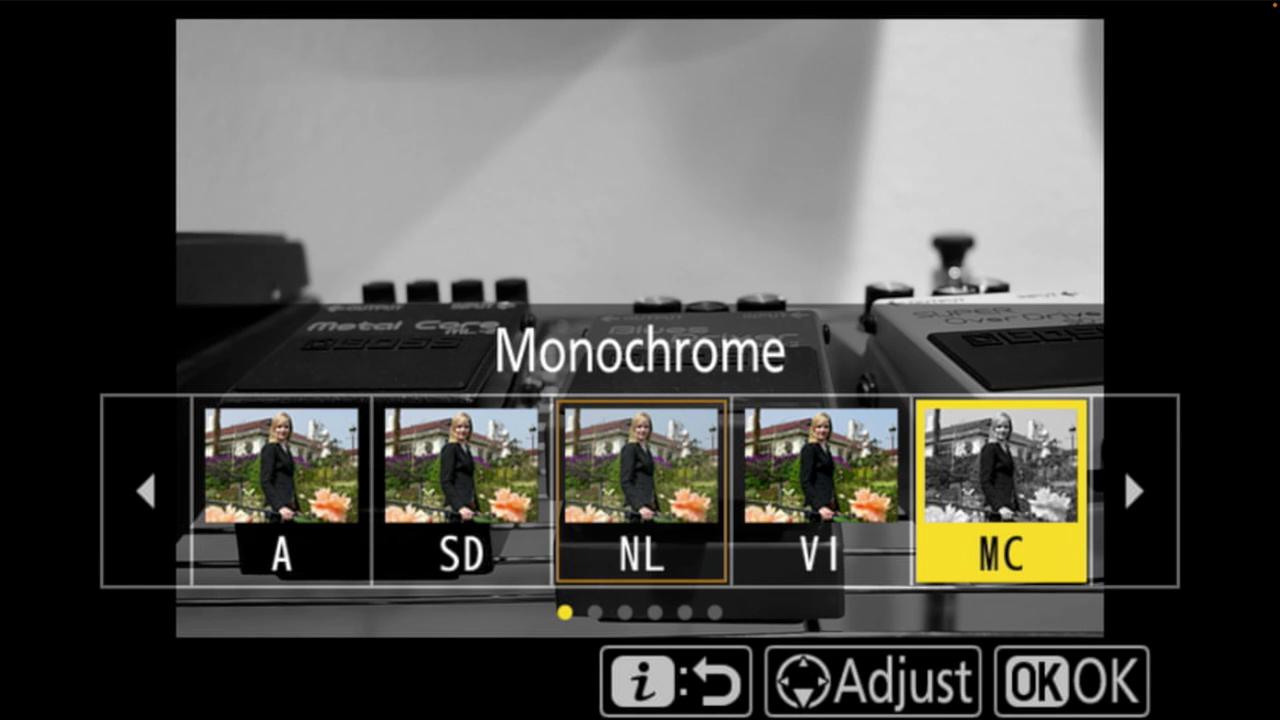
key(Right)
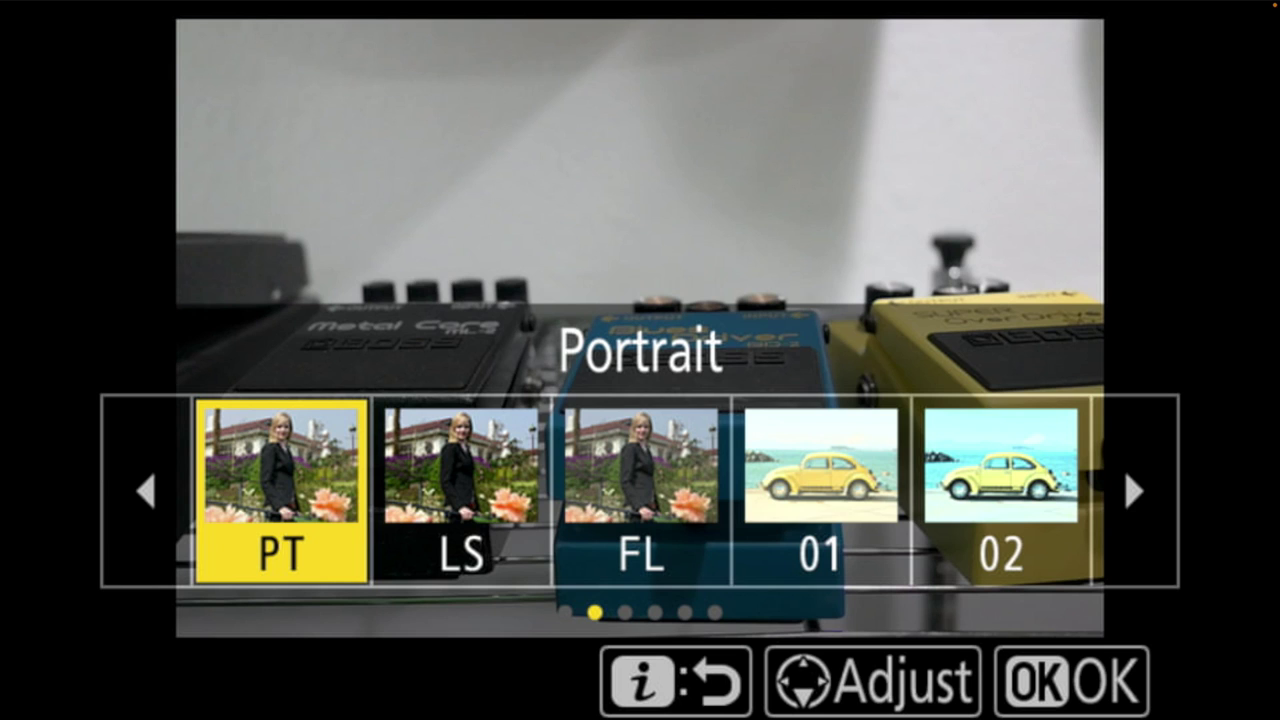
- Preview Landscape (LS), then Flat (FL) on the pedal scene
key(Right)
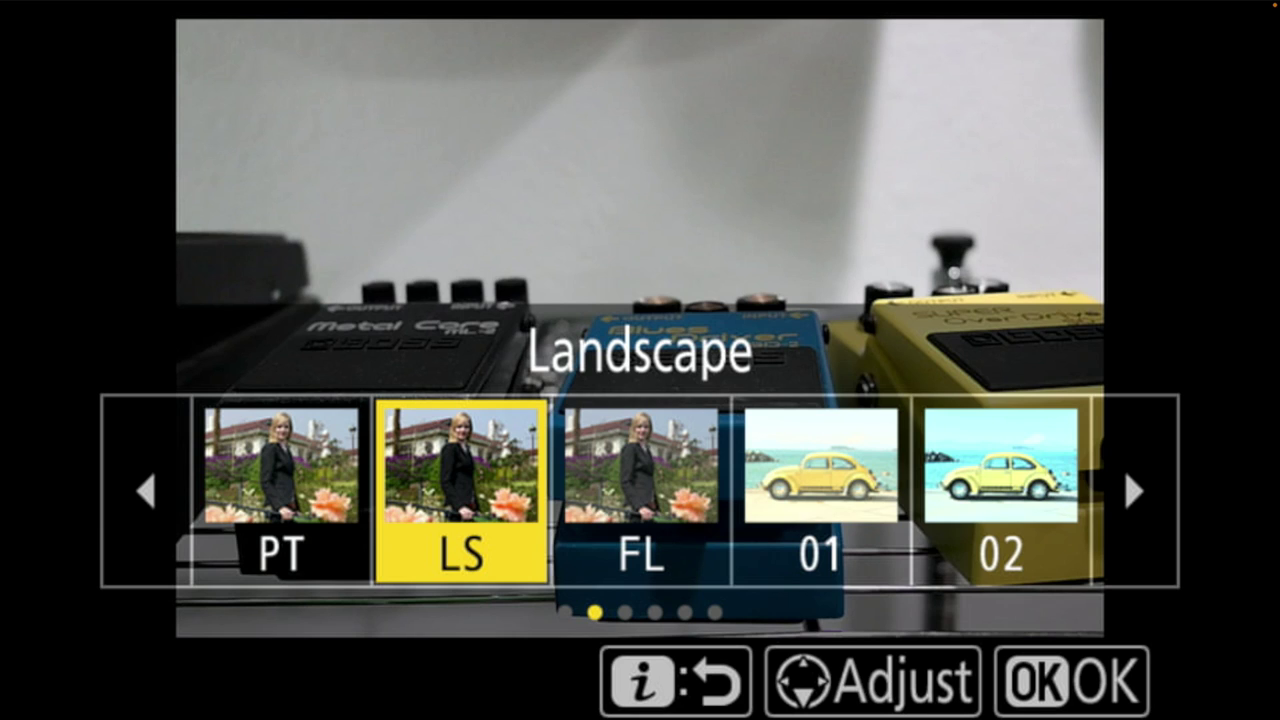
key(Right)
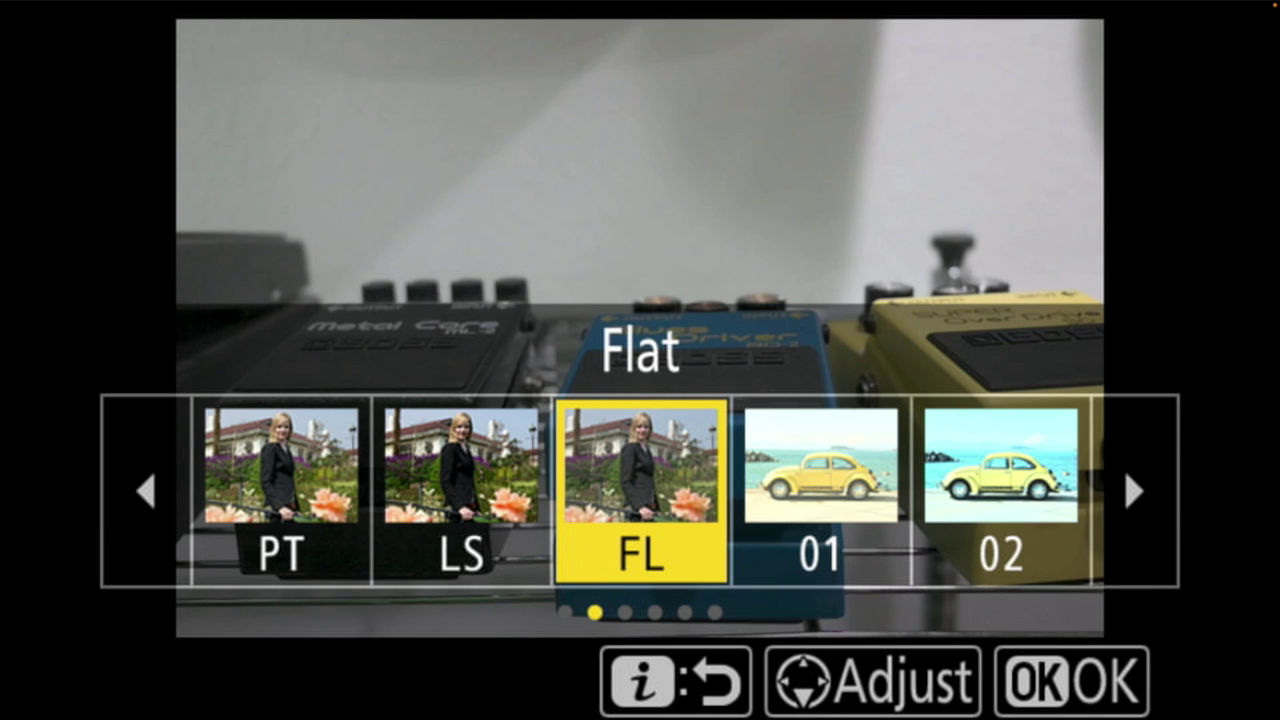
- Preview the Creative styles Dream, Morning, Pop, Sunday, Somber and Dramatic on the pedal scene
key(Right)
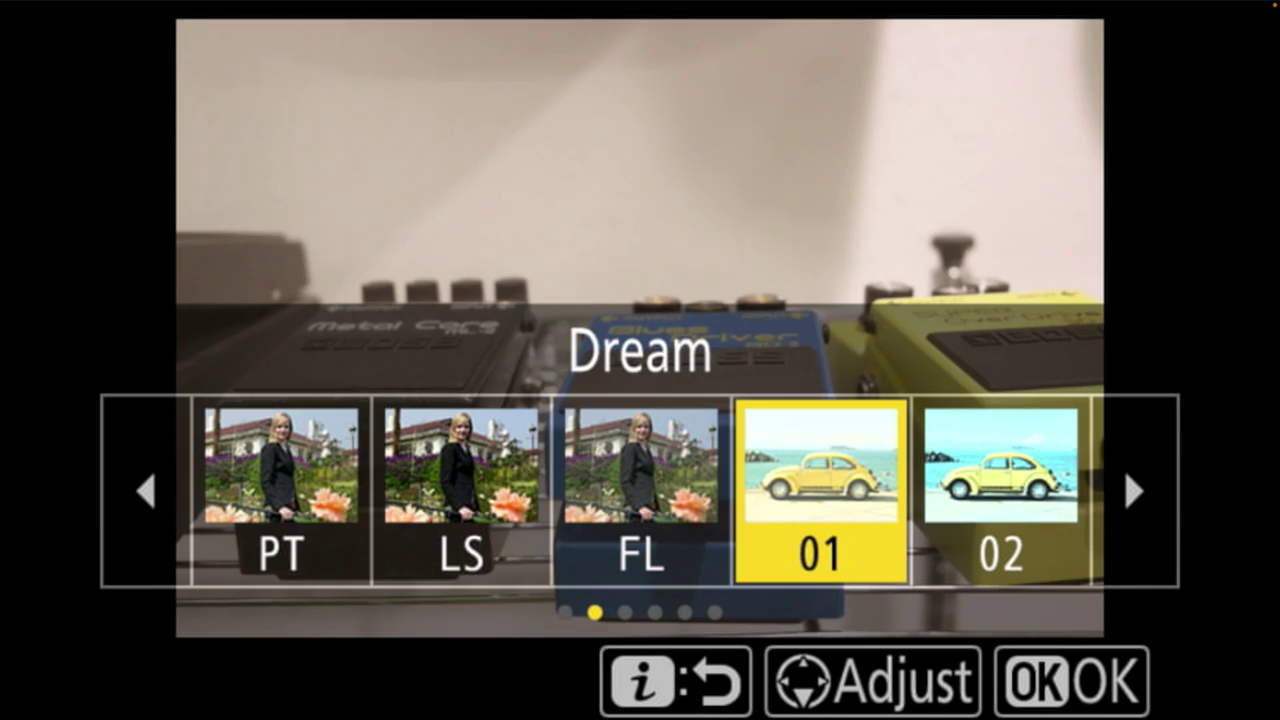
key(Right)
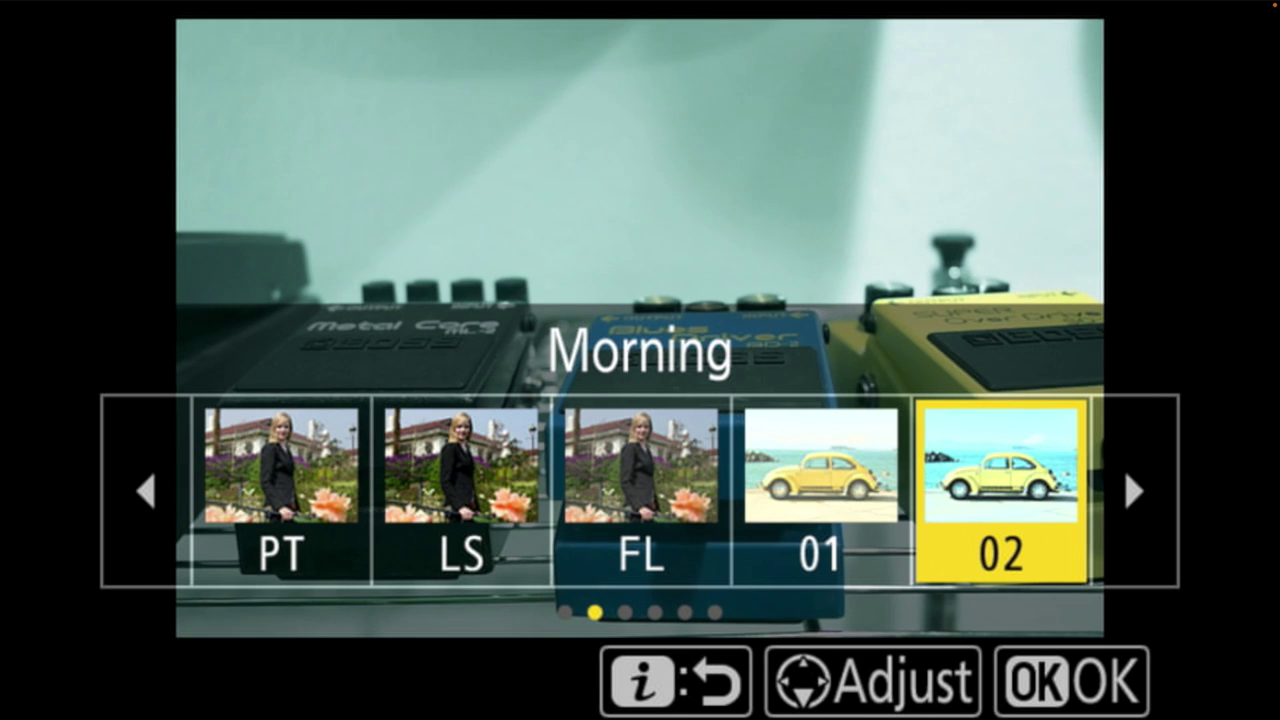
key(Right)
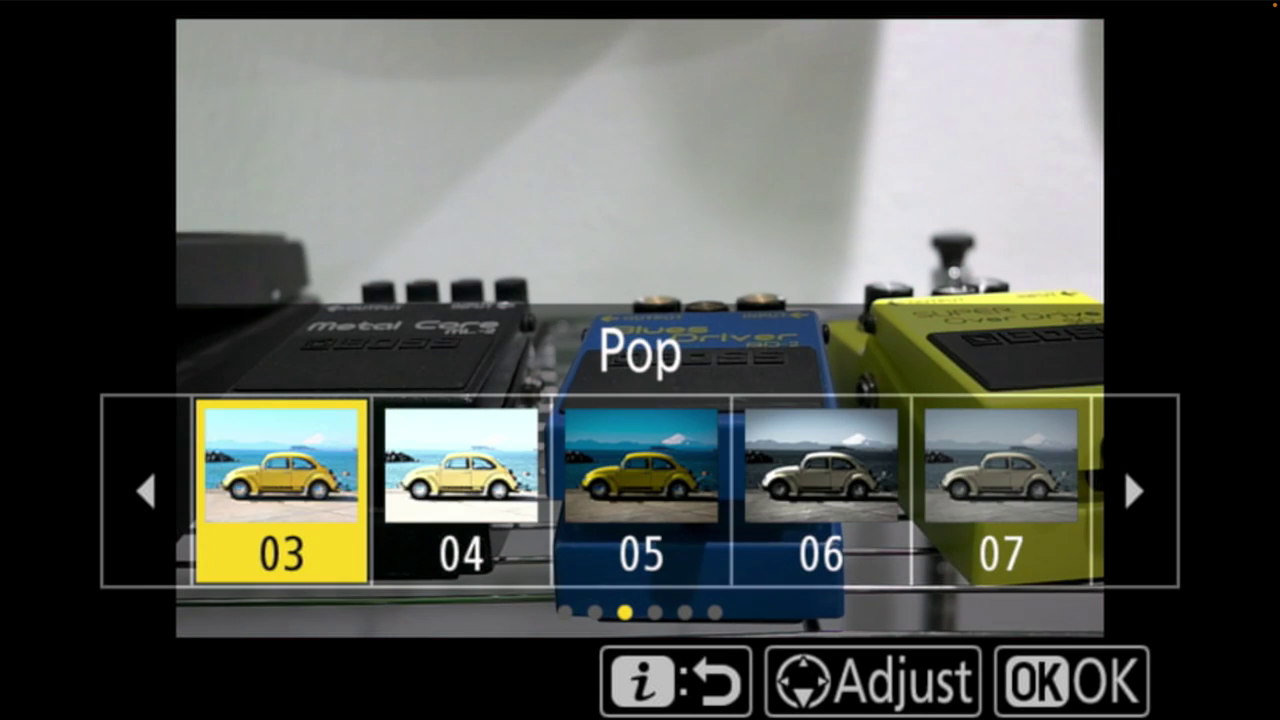
key(Right)
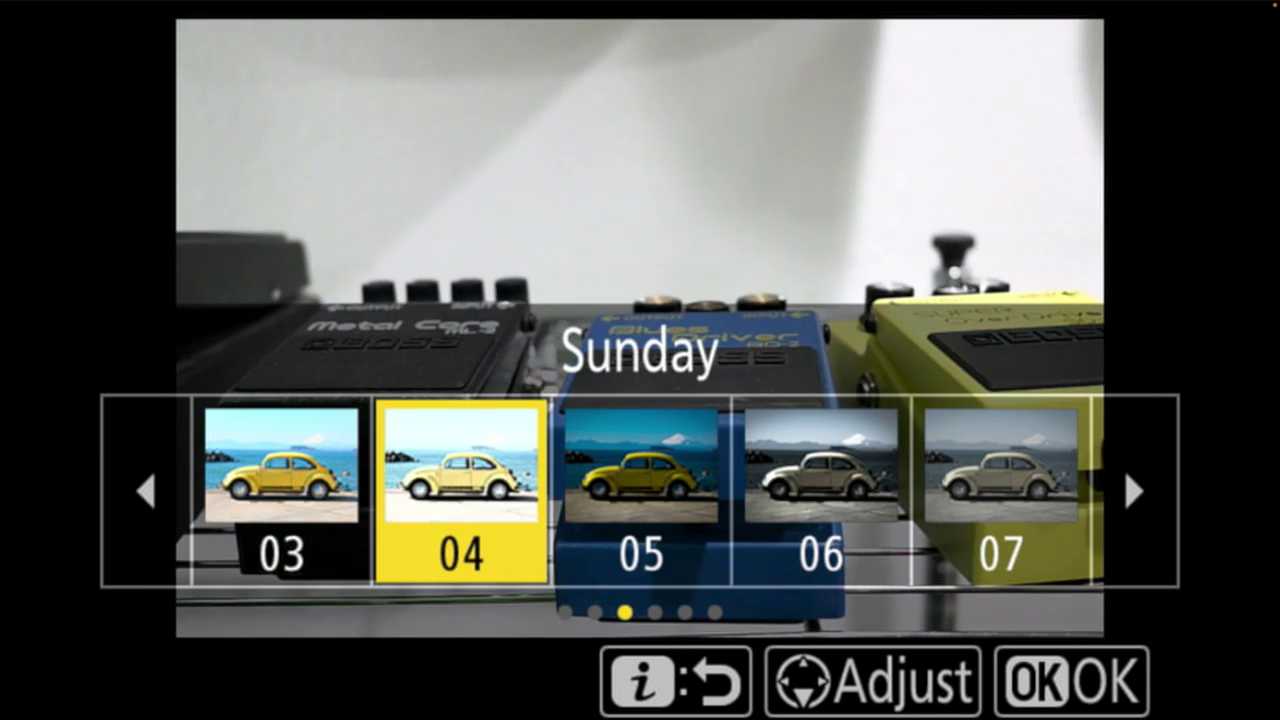
key(Right)
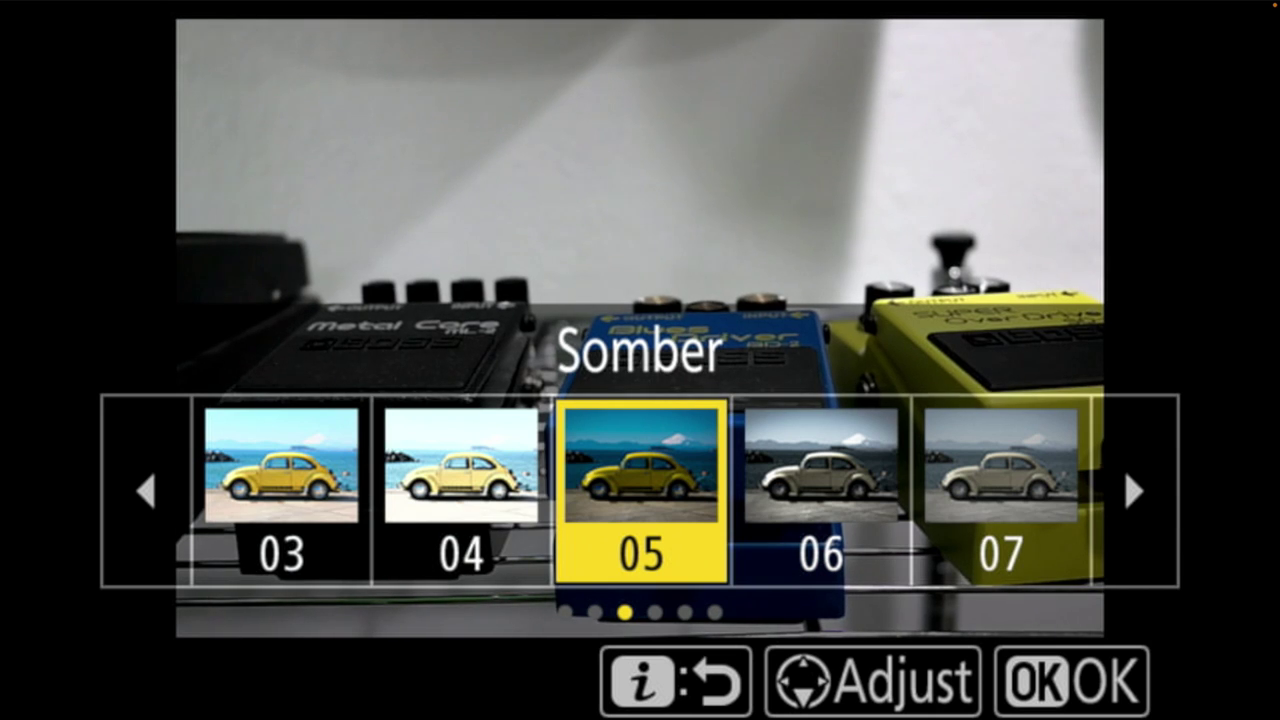
key(Right)
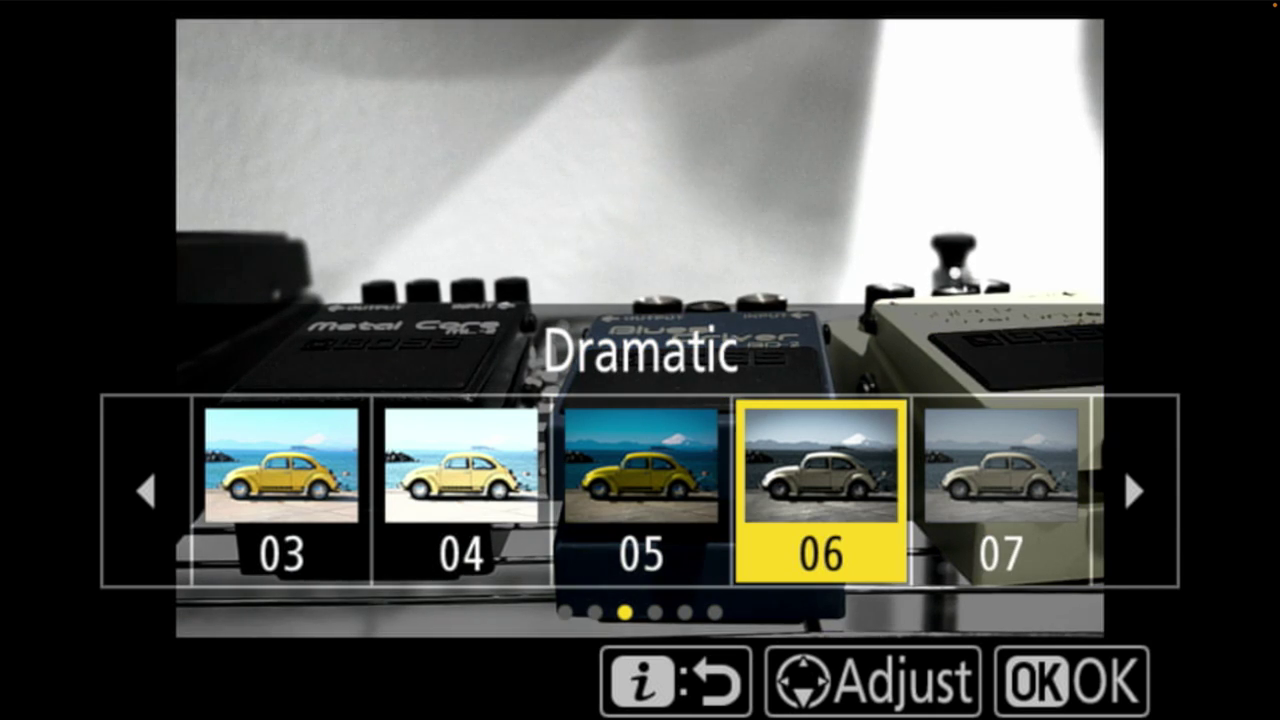
- Preview Silence, Bleached, Melancholic, Pure and Denim, stopping on 13 Sepia
key(Right)
key(Right)
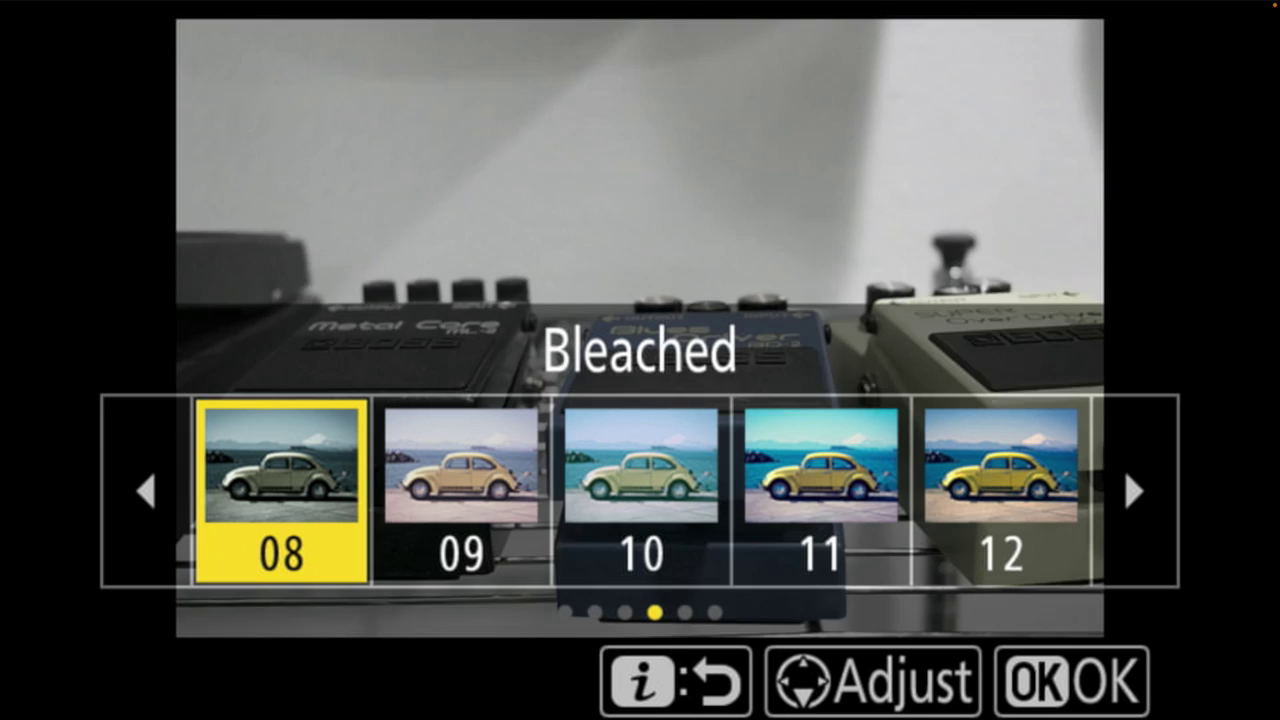
key(Right)
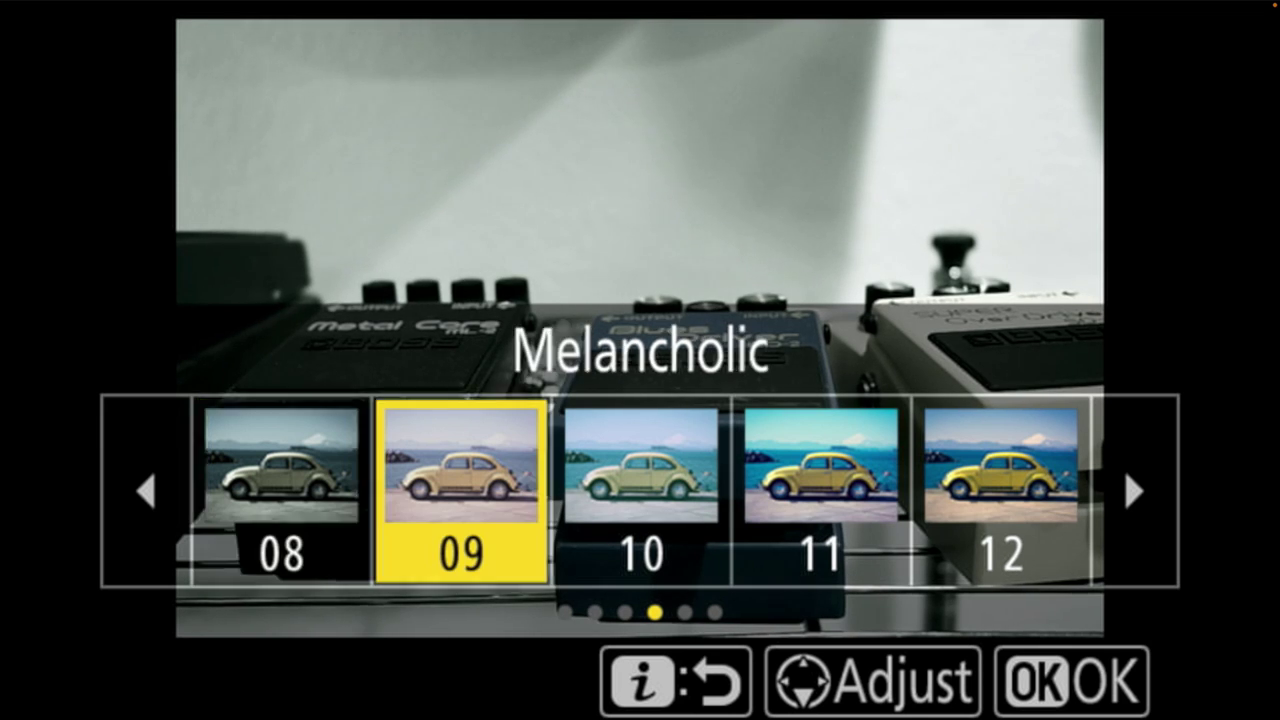
key(Right)
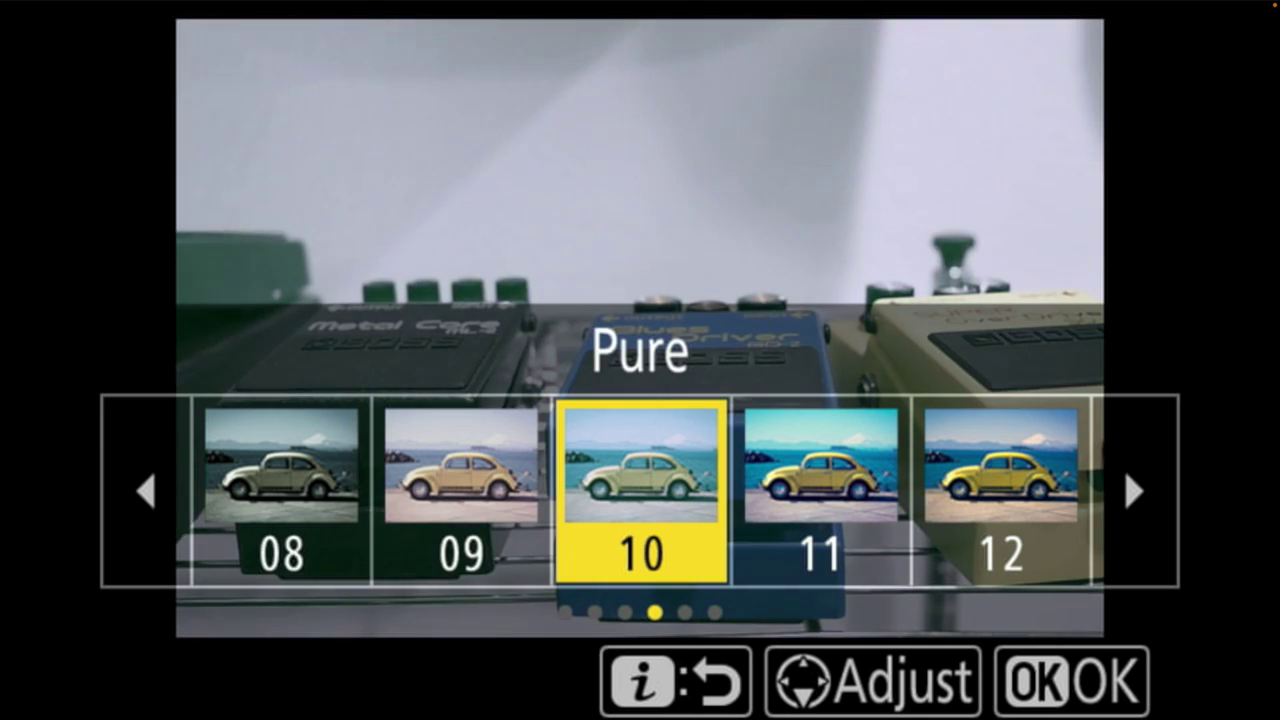
key(Right)
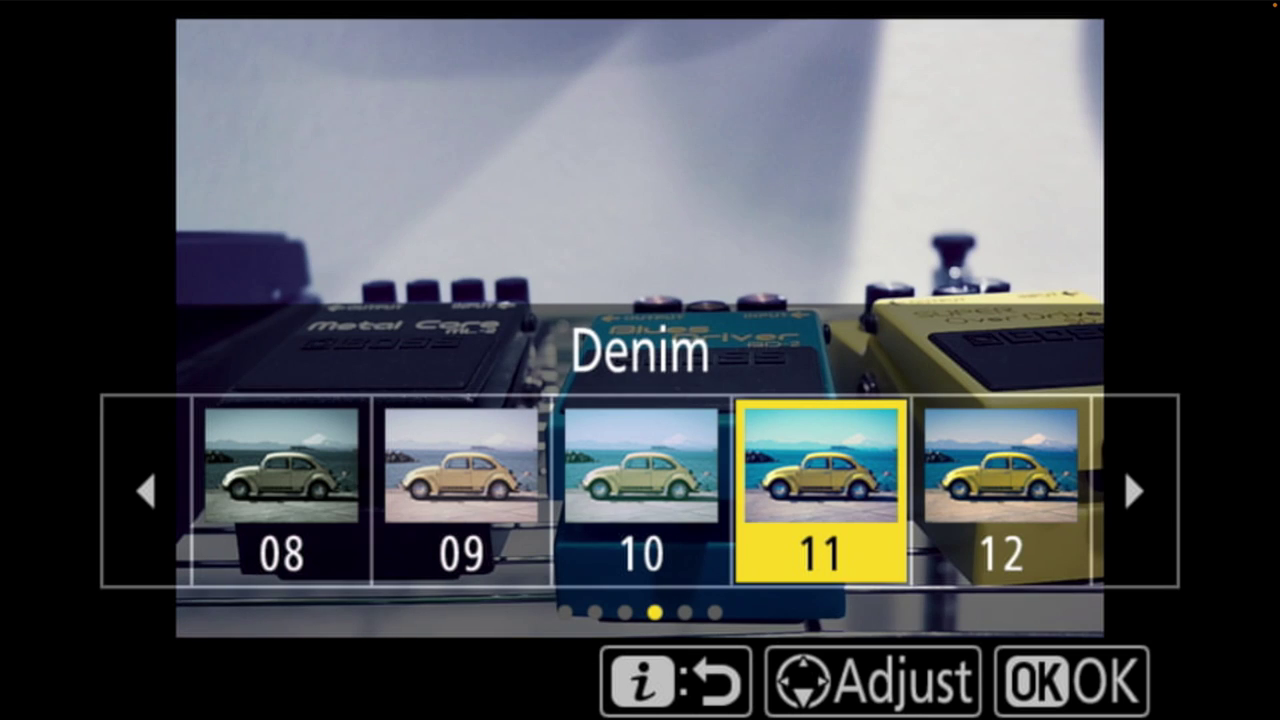
key(Right)
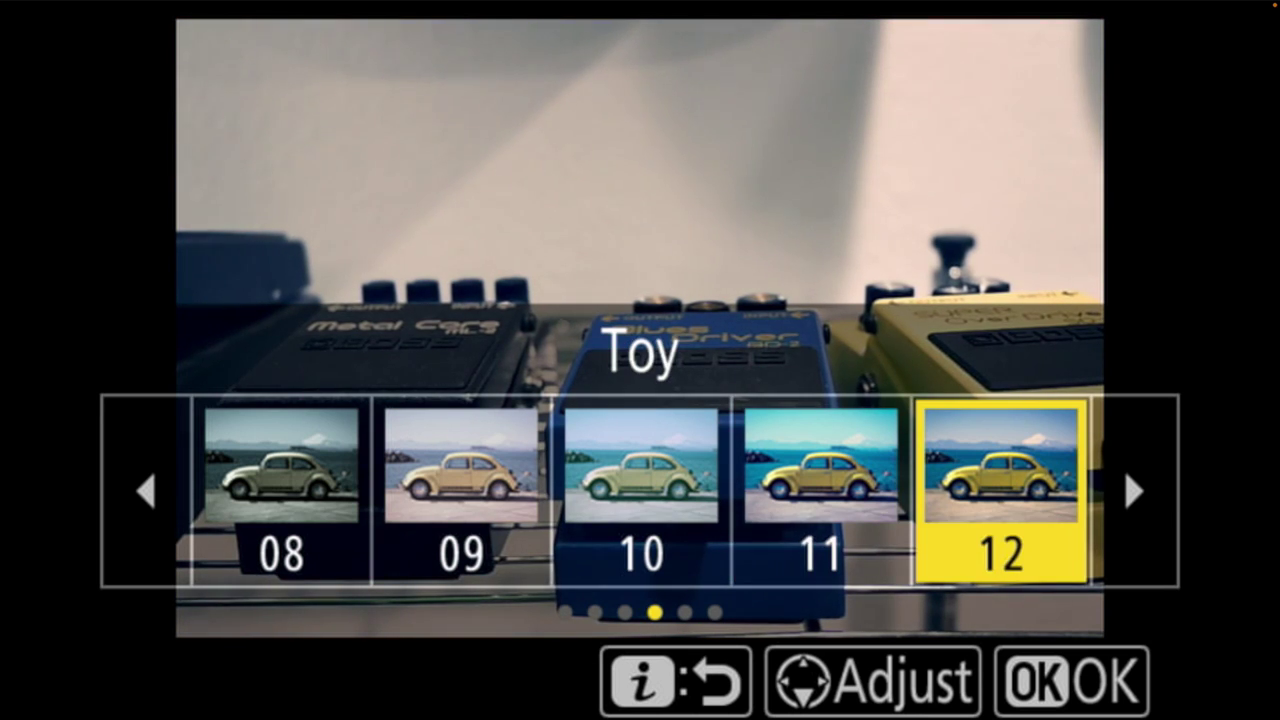
key(Right)
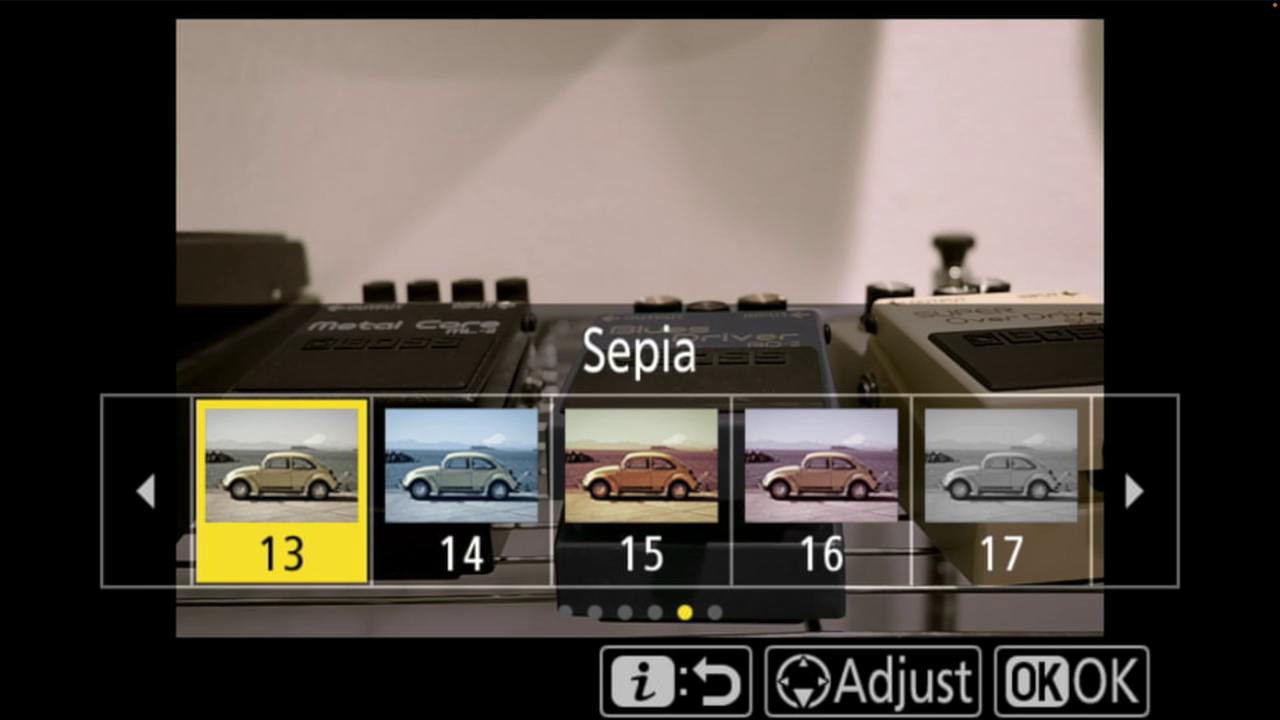
- Preview Blue, Red, Pink, Charcoal, Graphite and Binary, ending on 20 Carbon
key(Right)
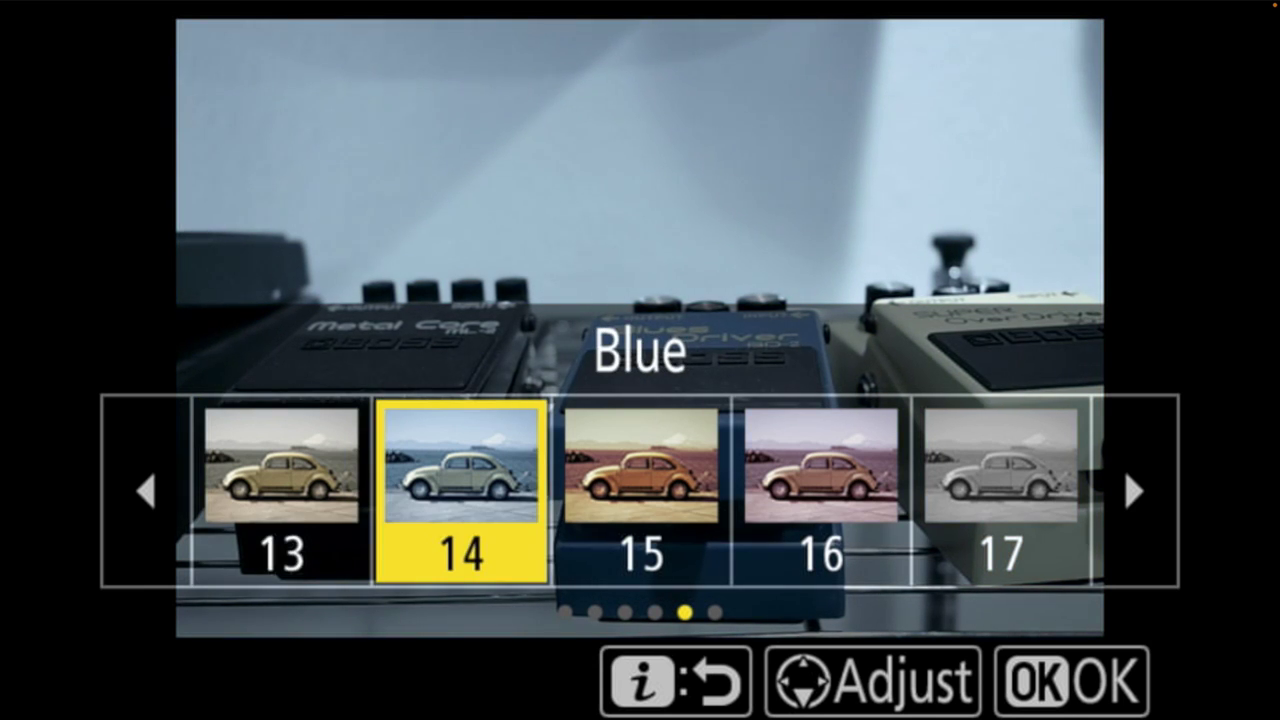
key(Right)
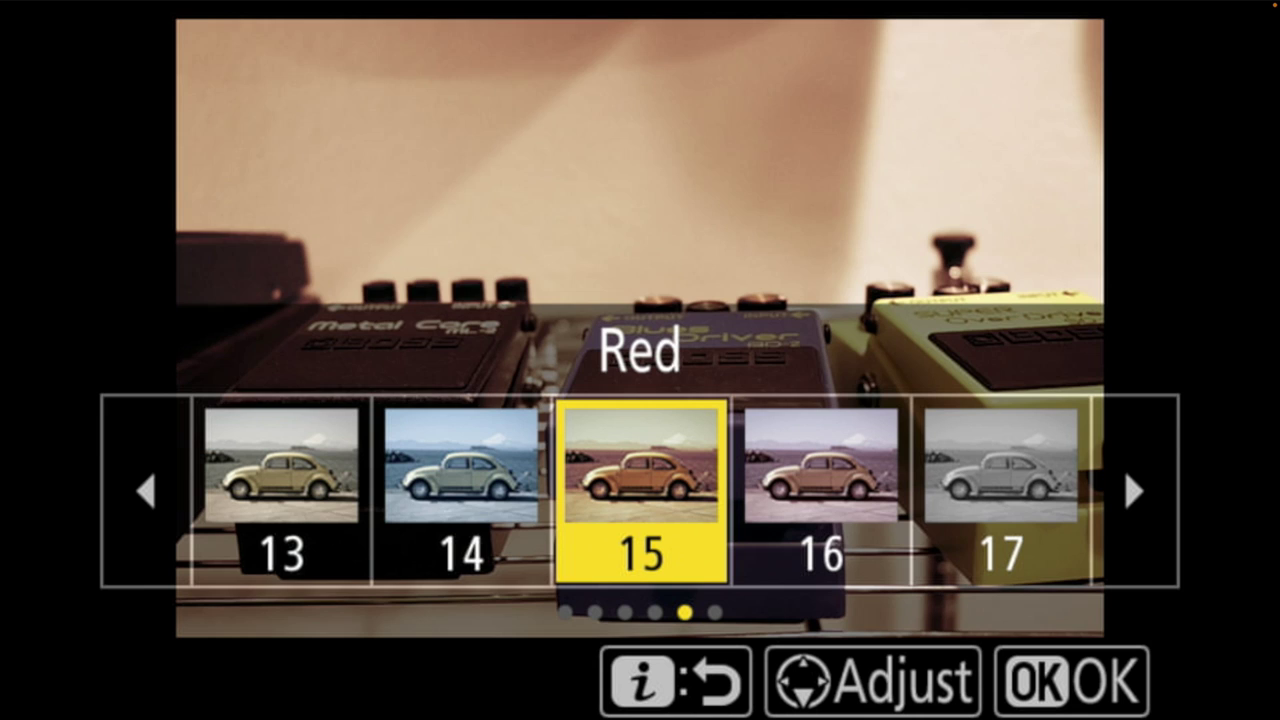
key(Right)
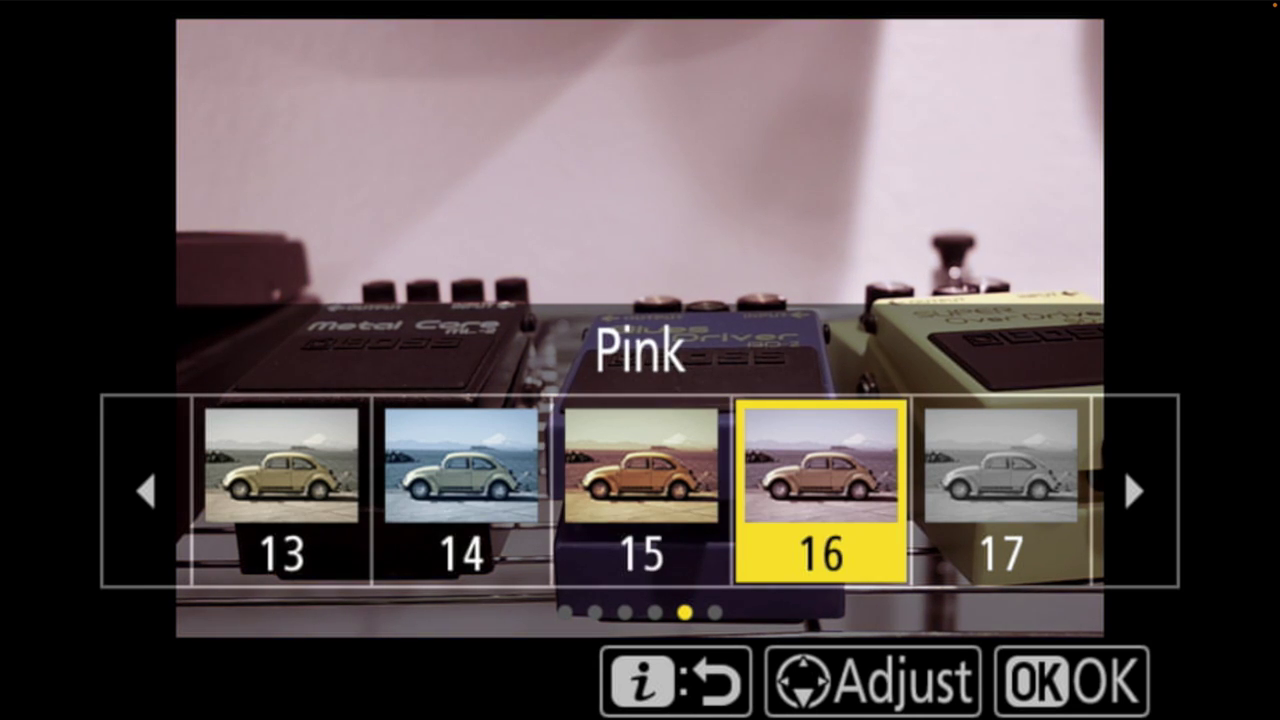
key(Right)
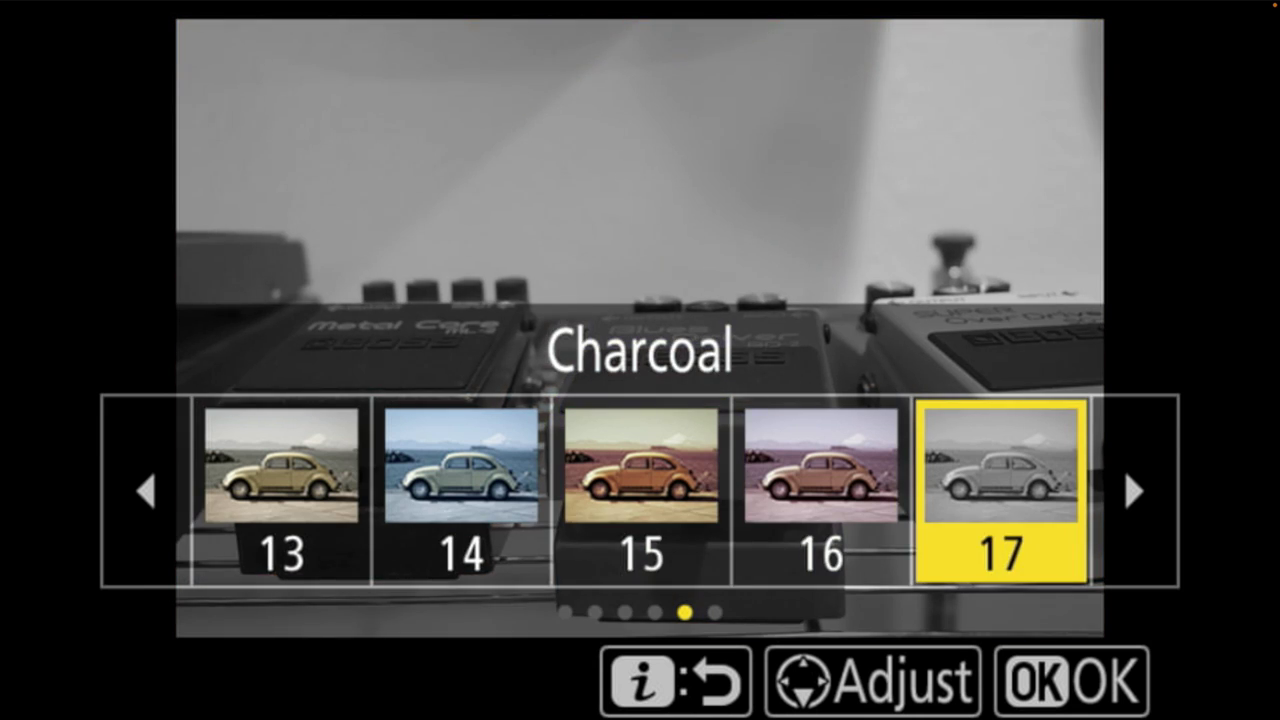
key(Right)
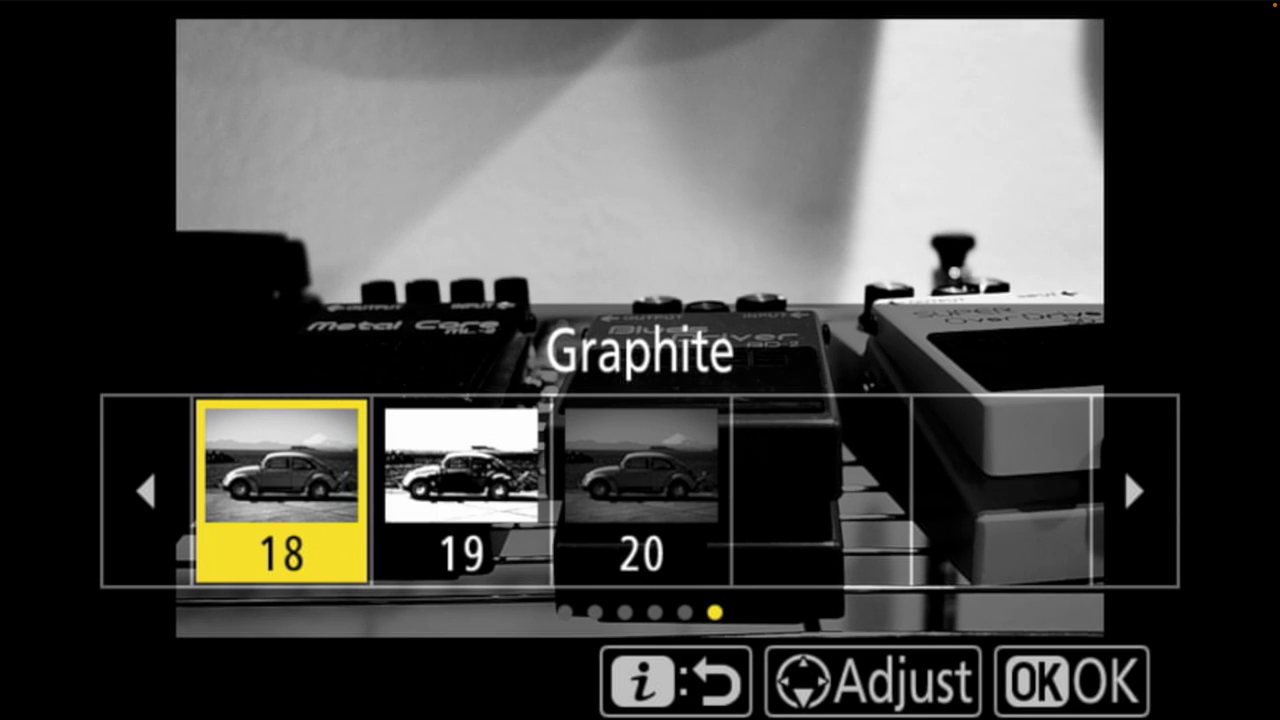
key(Right)
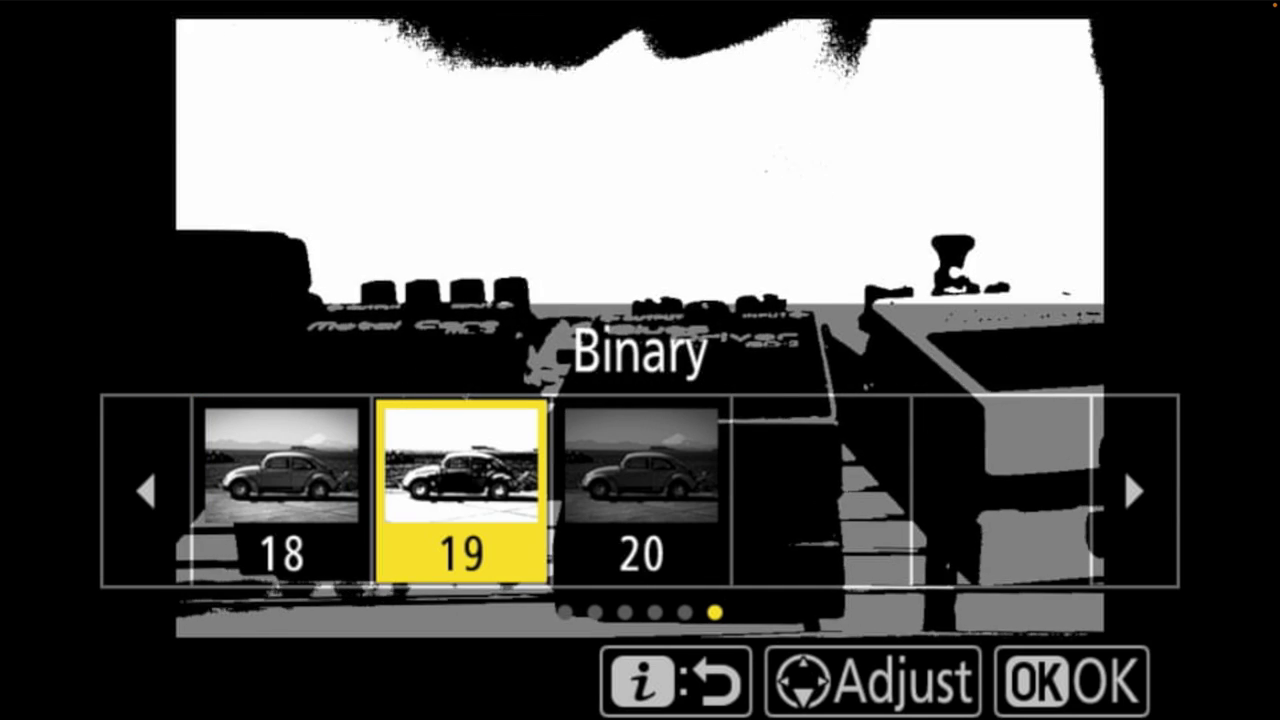
key(Right)
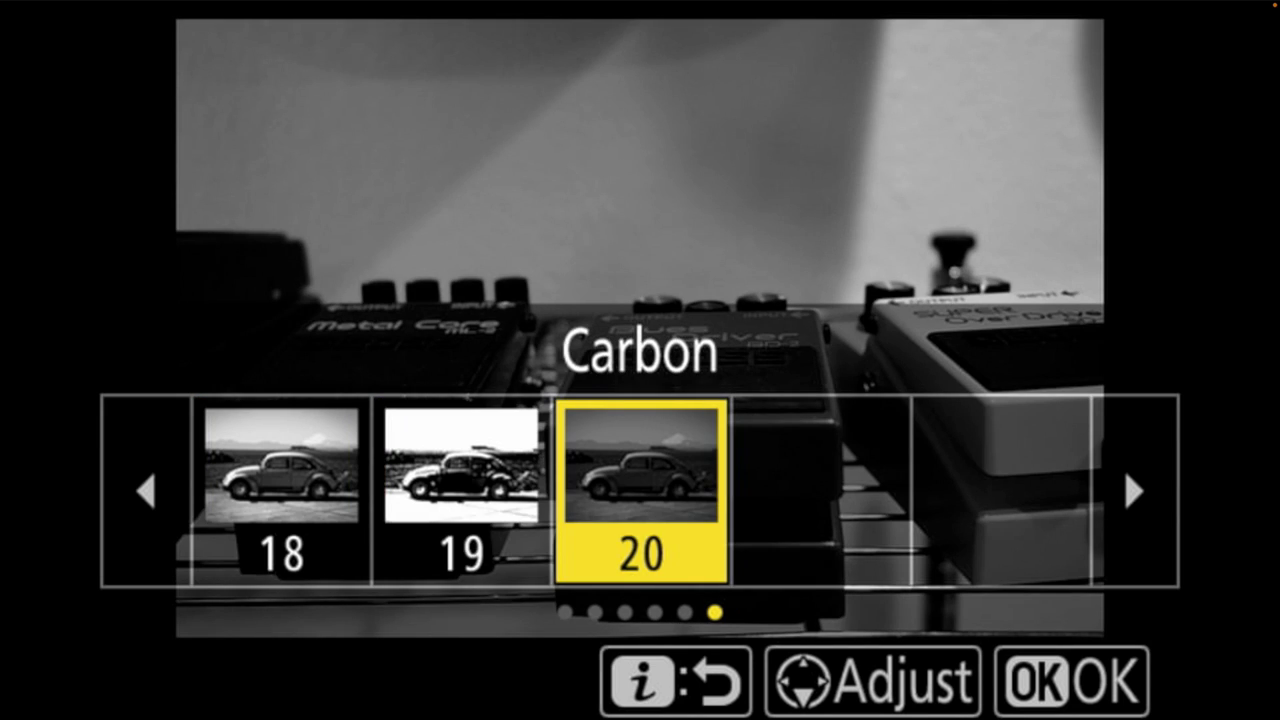